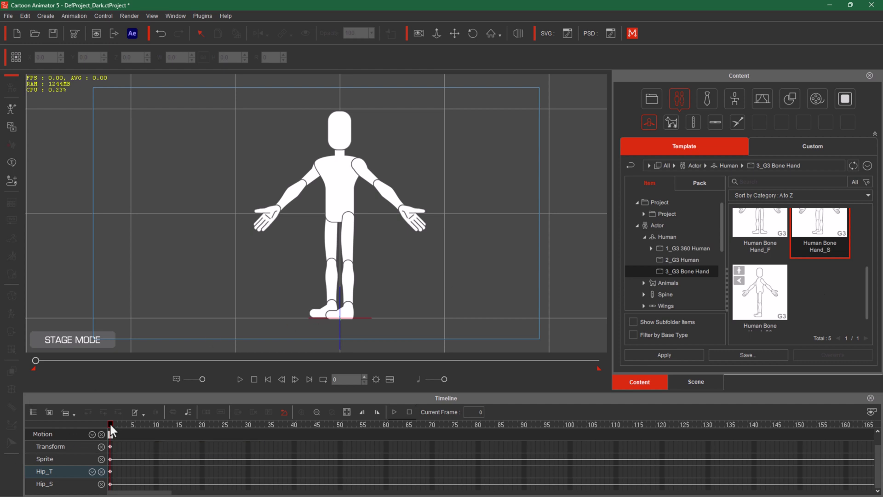
# At frame 23, select the bone-hand actor and open its 2D Motion Key Editor
pyautogui.moveTo(110, 424); pyautogui.dragTo(216, 435)
pyautogui.click(348, 197)
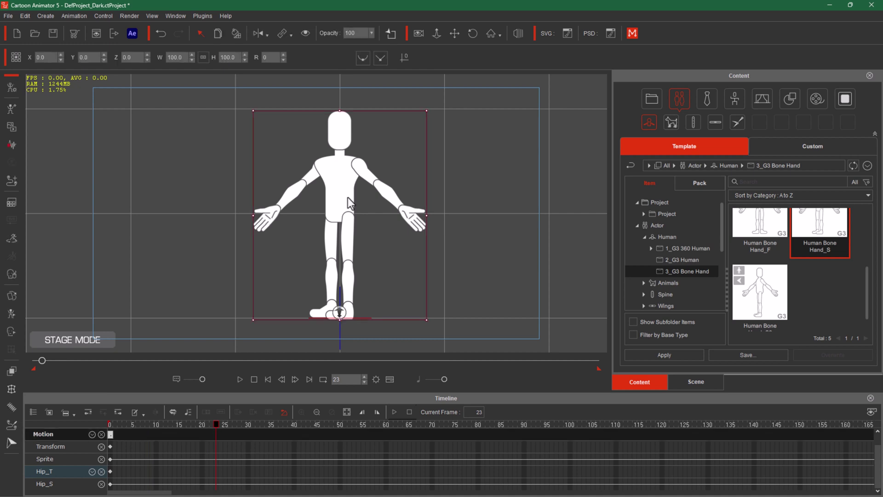
pyautogui.click(10, 311)
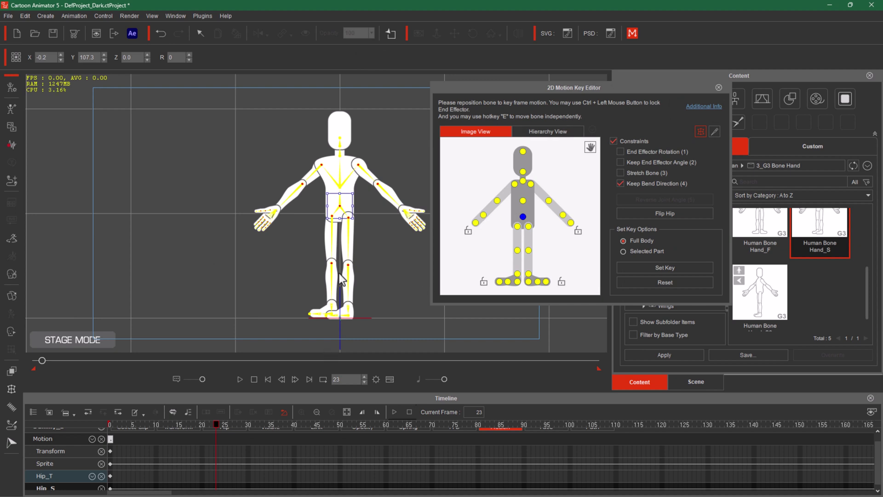
# Key the right forearm horizontal at frame 23, then fold the left forearm and hand inward around frames 33–37
pyautogui.click(498, 202)
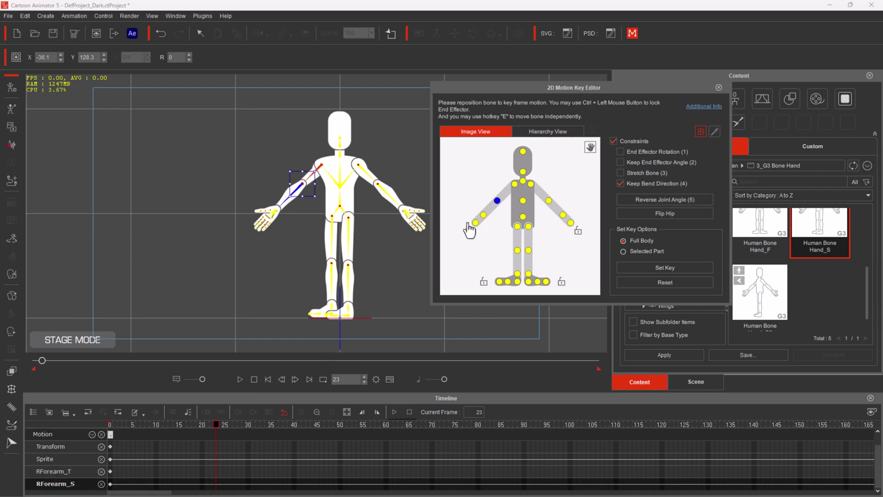
pyautogui.moveTo(314, 169); pyautogui.dragTo(315, 182)
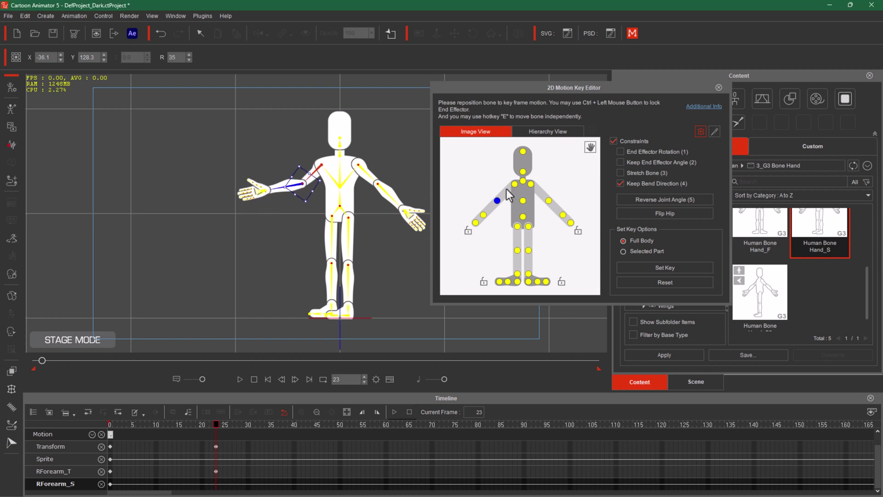
pyautogui.moveTo(215, 424); pyautogui.dragTo(279, 424)
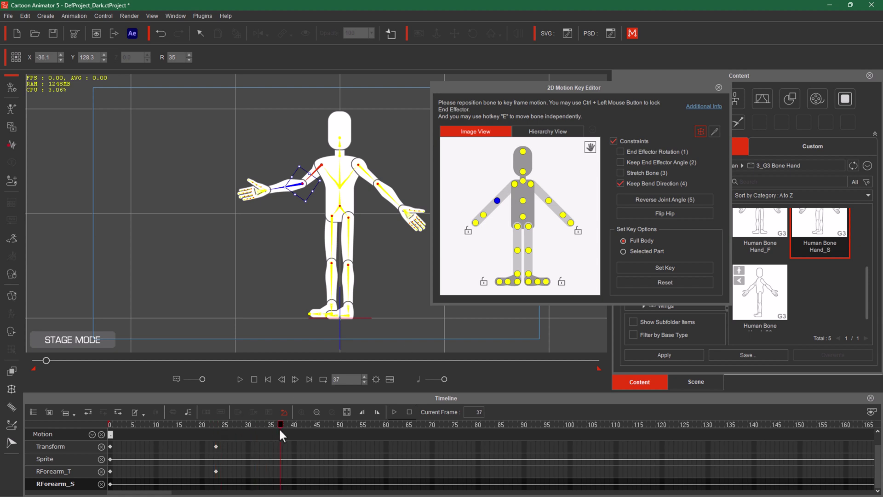
pyautogui.click(549, 201)
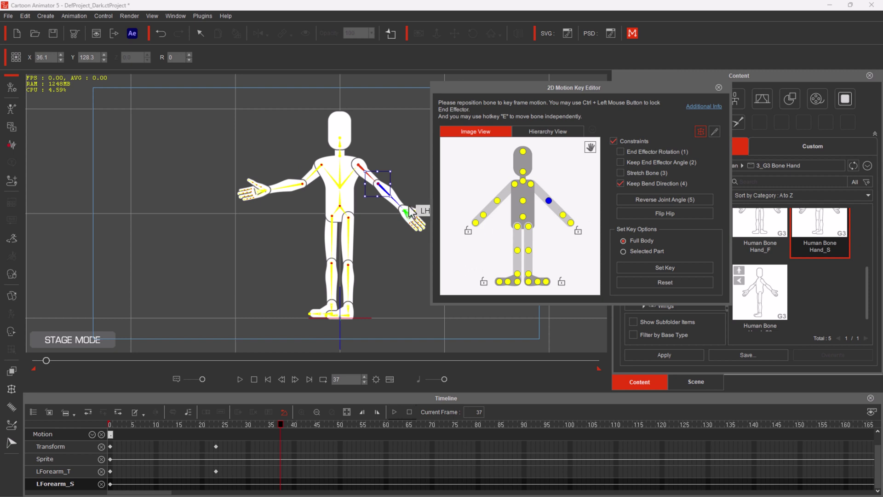
pyautogui.moveTo(397, 182); pyautogui.dragTo(375, 189)
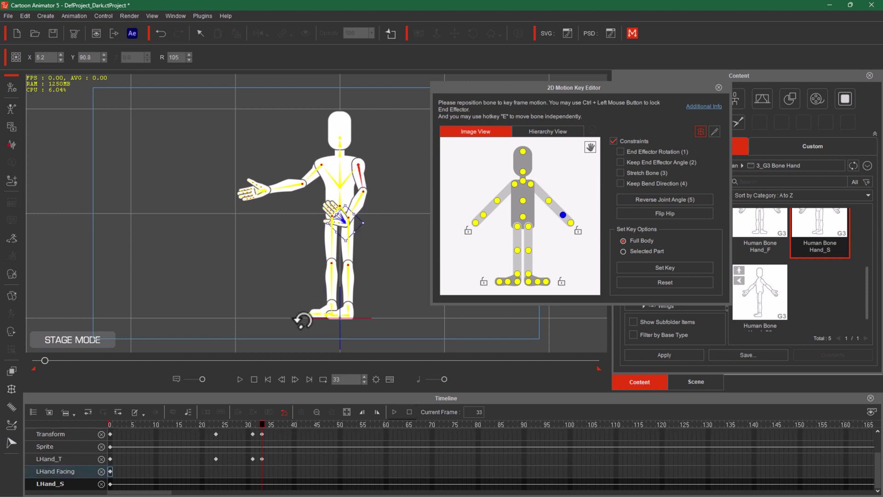
pyautogui.moveTo(299, 321); pyautogui.dragTo(293, 189)
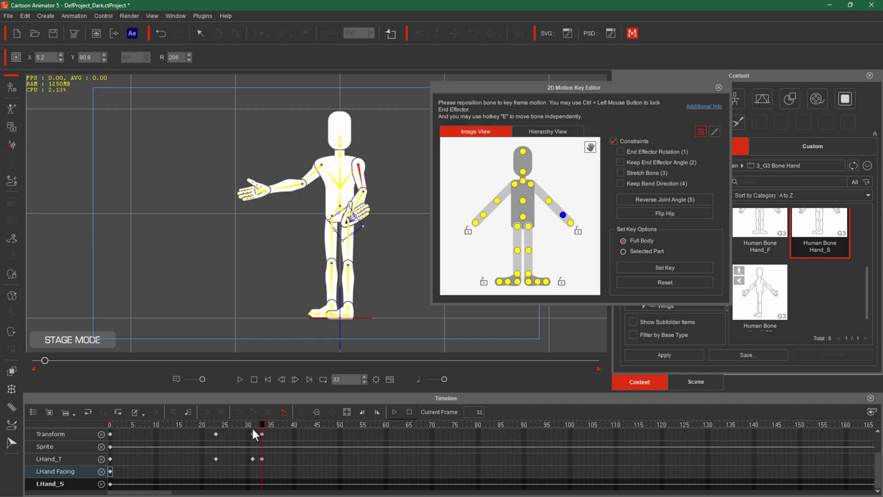
pyautogui.moveTo(233, 423); pyautogui.dragTo(278, 433)
# Move the left-arm Transform key from frame 39 to frame 40 and review the arm swing
pyautogui.click(293, 471)
pyautogui.click(261, 423)
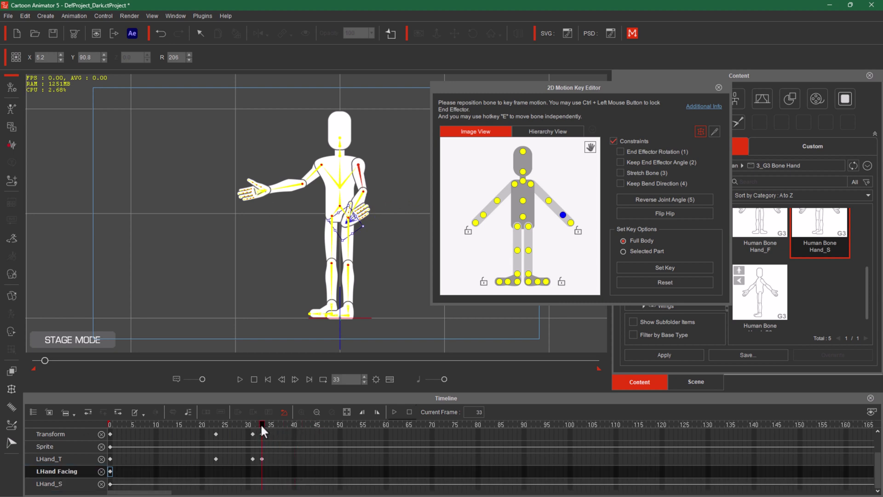
pyautogui.click(262, 432)
pyautogui.moveTo(291, 434); pyautogui.dragTo(133, 449)
pyautogui.moveTo(245, 452); pyautogui.dragTo(450, 456)
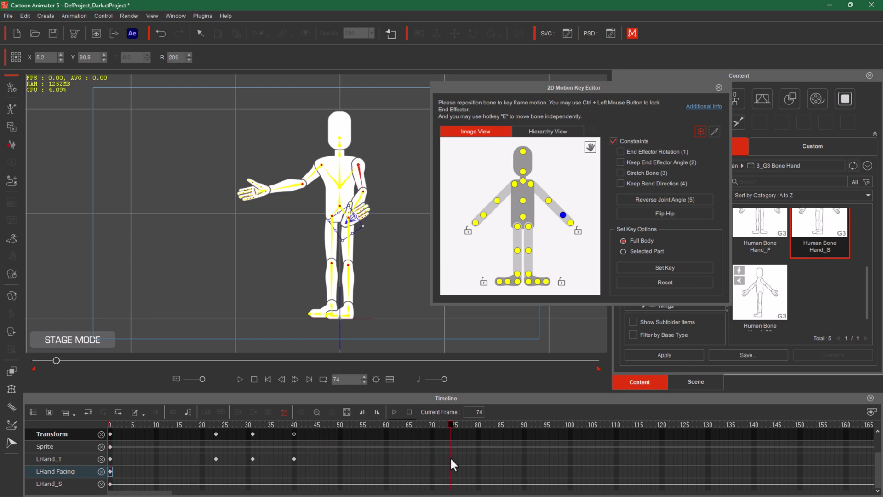
# Raise the left forearm to rotation 70 at frame 40 so the hand rests on the hip
pyautogui.click(294, 434)
pyautogui.moveTo(361, 197); pyautogui.dragTo(389, 191)
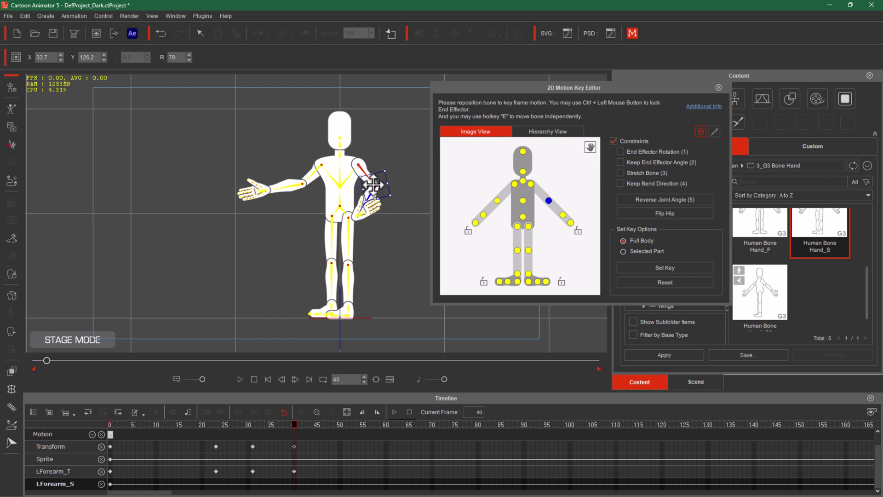
pyautogui.moveTo(292, 424); pyautogui.dragTo(4, 452)
pyautogui.moveTo(130, 443); pyautogui.dragTo(320, 427)
pyautogui.click(316, 177)
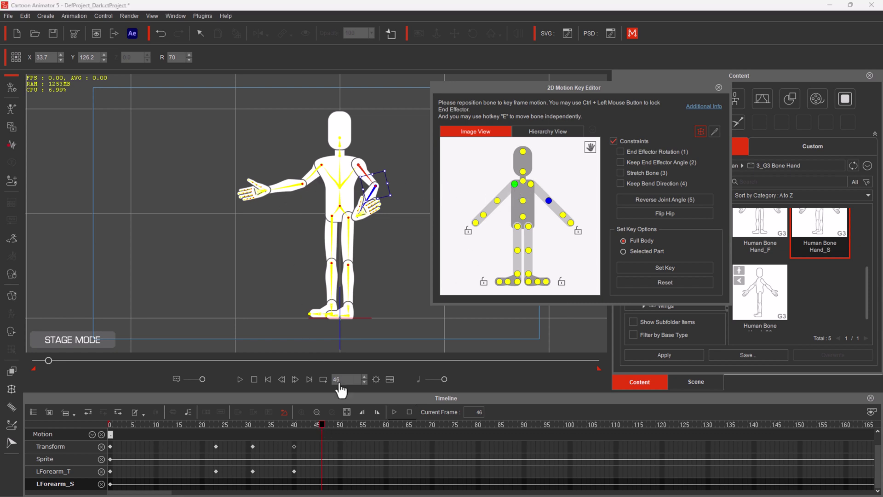
# Rotate the right upper arm to 85 at frame 51 into a wave and play it back
pyautogui.click(343, 424)
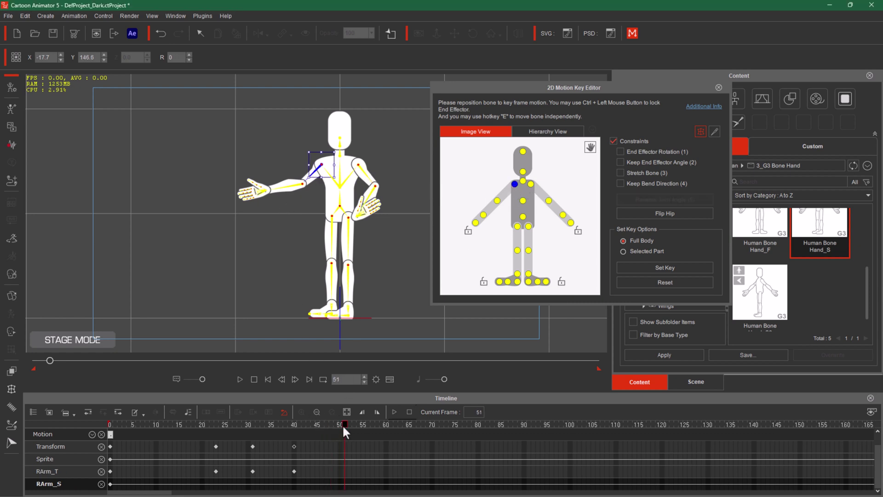
pyautogui.moveTo(340, 156); pyautogui.dragTo(358, 199)
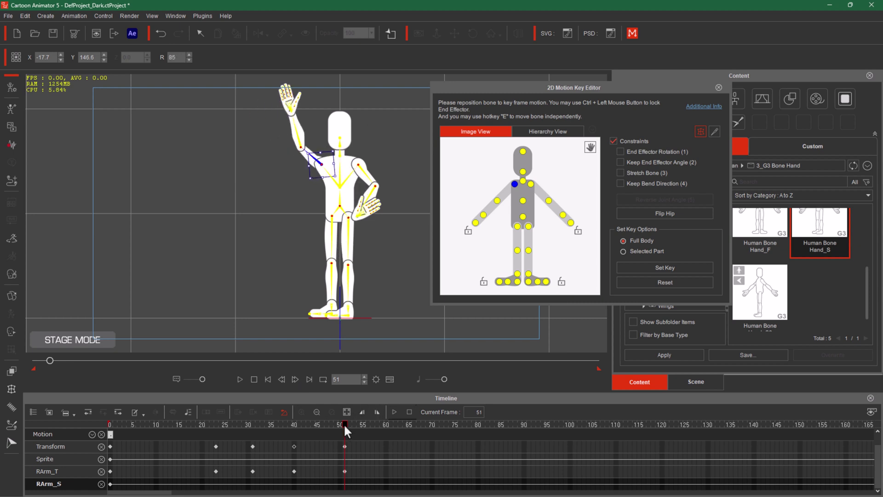
pyautogui.press('space')
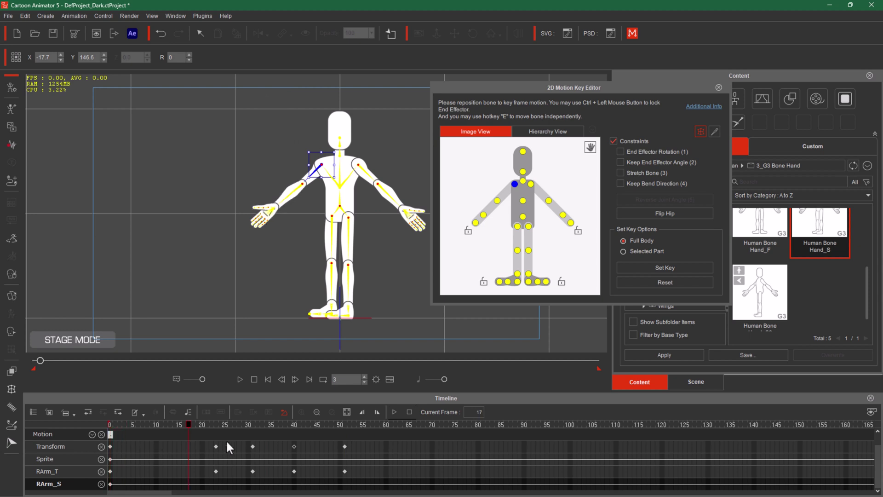
pyautogui.click(422, 439)
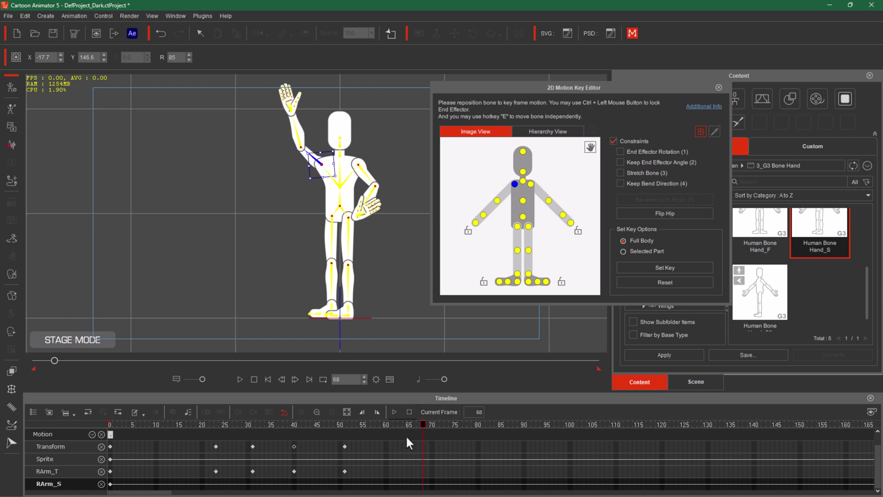
# Close the Motion Key Editor, then open the actor's Action Menu Editor and move it fully into view
pyautogui.click(719, 86)
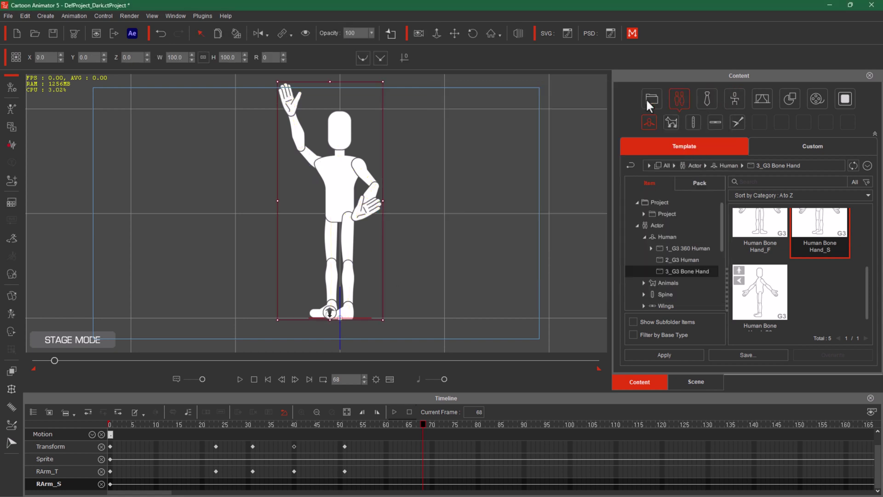
pyautogui.rightClick(333, 171)
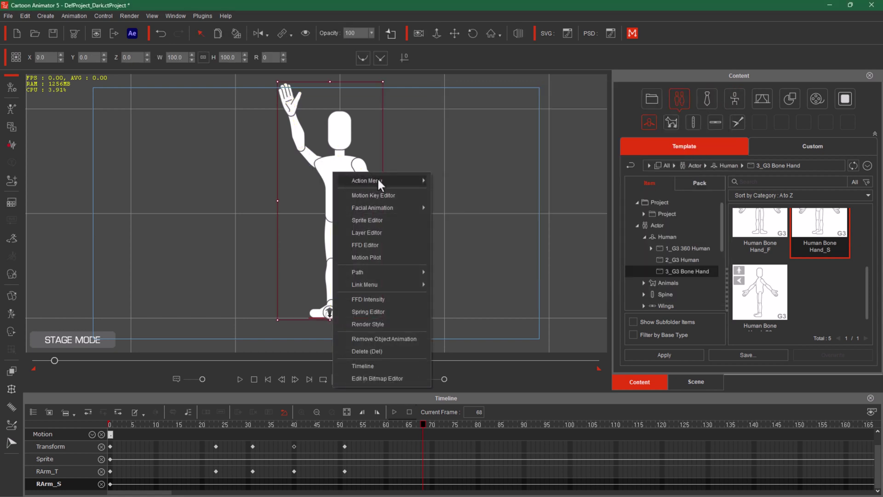
pyautogui.moveTo(378, 179)
pyautogui.click(487, 184)
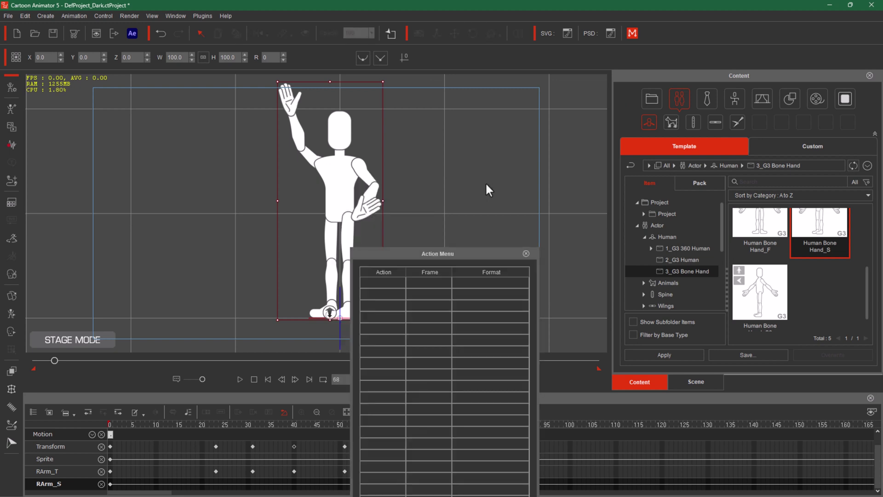
pyautogui.moveTo(448, 254); pyautogui.dragTo(508, 132)
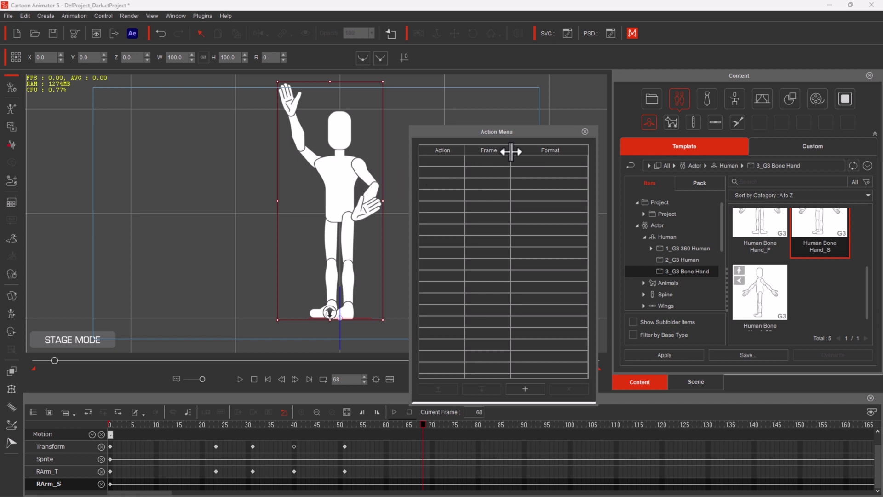
# Close the Action Menu, nudge the playback range start, and preview the animation from frame 52
pyautogui.click(584, 131)
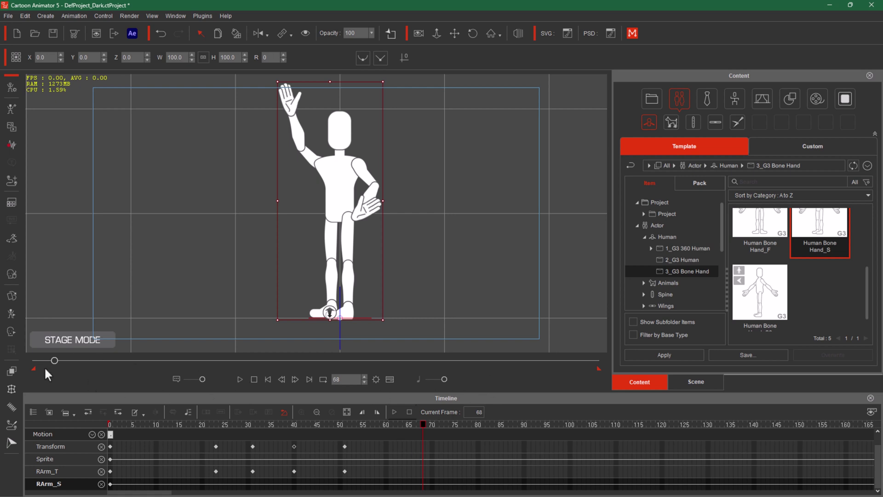
pyautogui.moveTo(35, 371); pyautogui.dragTo(35, 371)
pyautogui.click(349, 424)
pyautogui.click(242, 380)
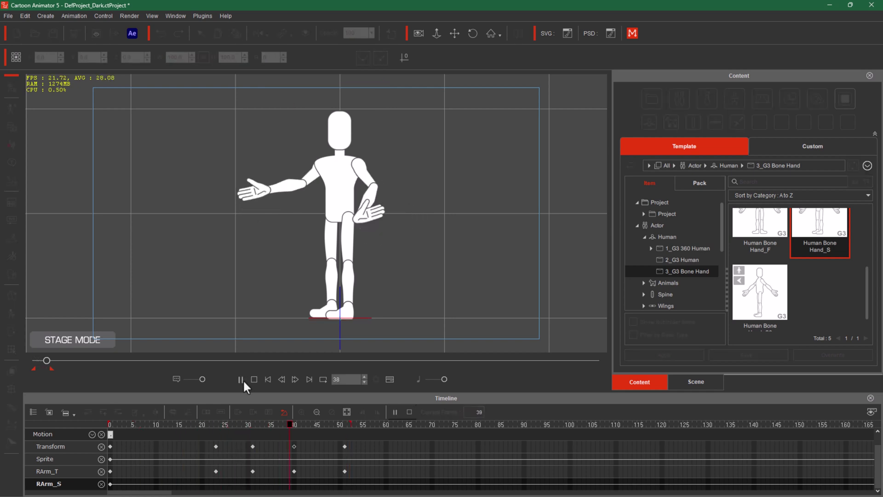
pyautogui.click(241, 379)
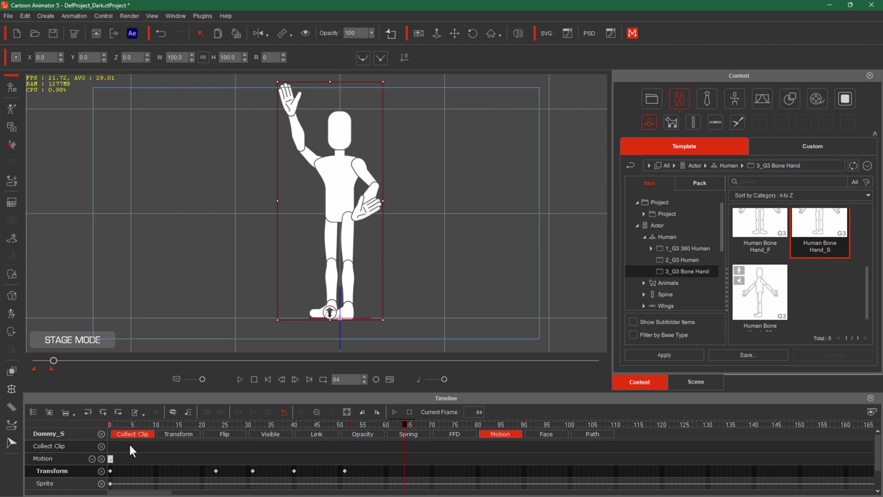
# Mark frames 0–52 on the Collect Clip track and bring up the clip's options
pyautogui.click(348, 445)
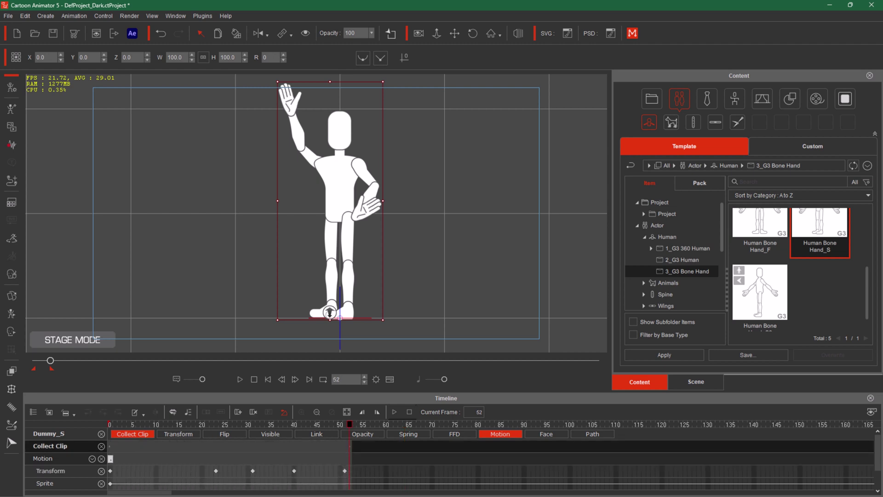
pyautogui.press('Home')
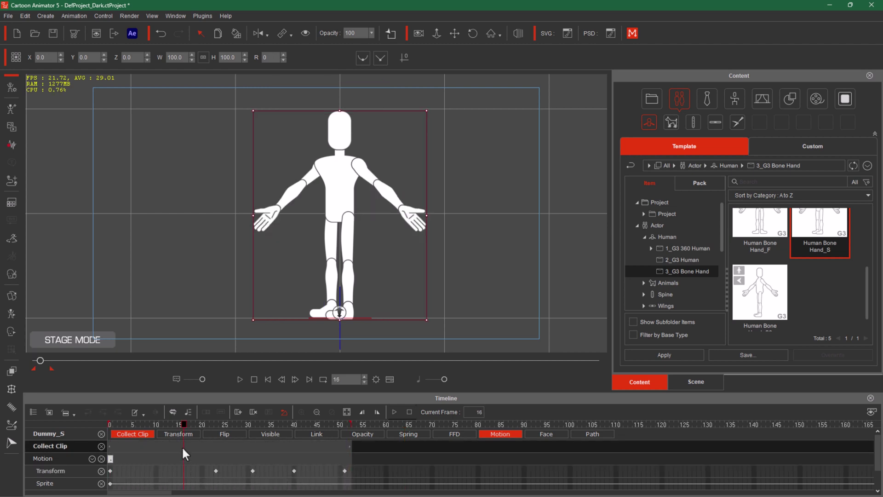
pyautogui.rightClick(181, 446)
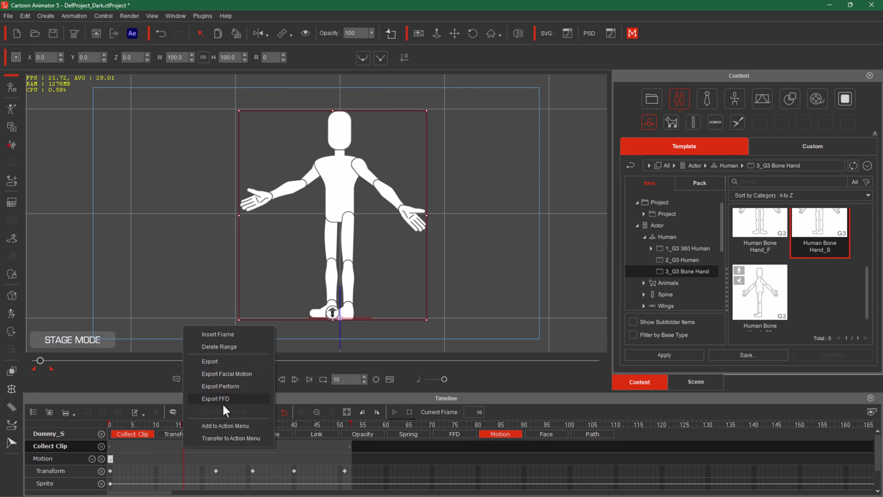
# Export the clip as a G3 Motion File named 'body motion' in Documents
pyautogui.click(225, 360)
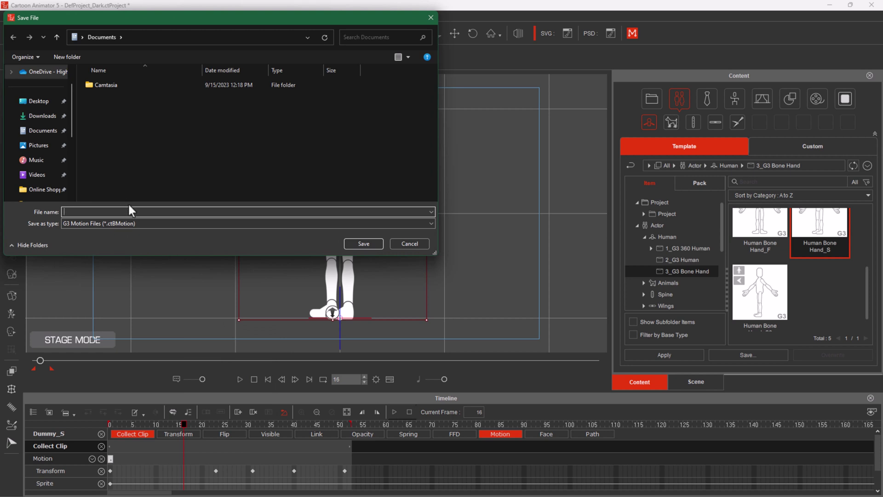
pyautogui.write('body motion')
pyautogui.click(404, 244)
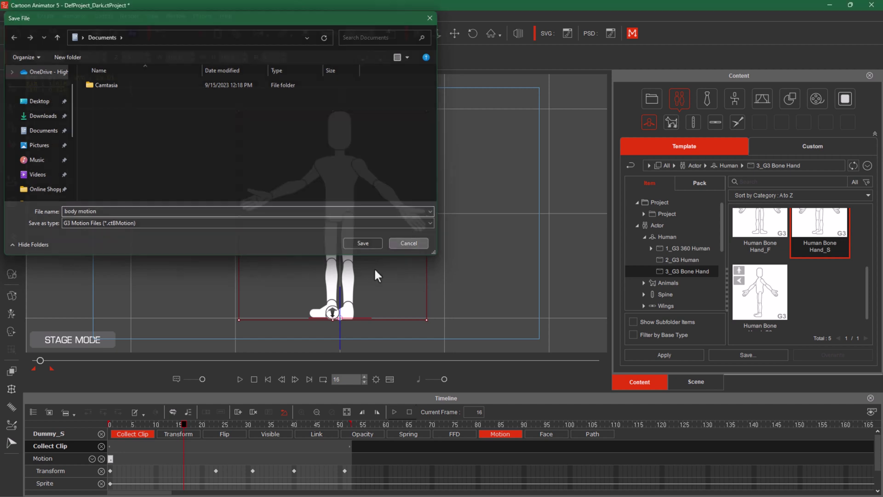
# Cancel the file save and add the timeline motion to the Action Menu as 'explain'
pyautogui.click(214, 445)
pyautogui.rightClick(214, 445)
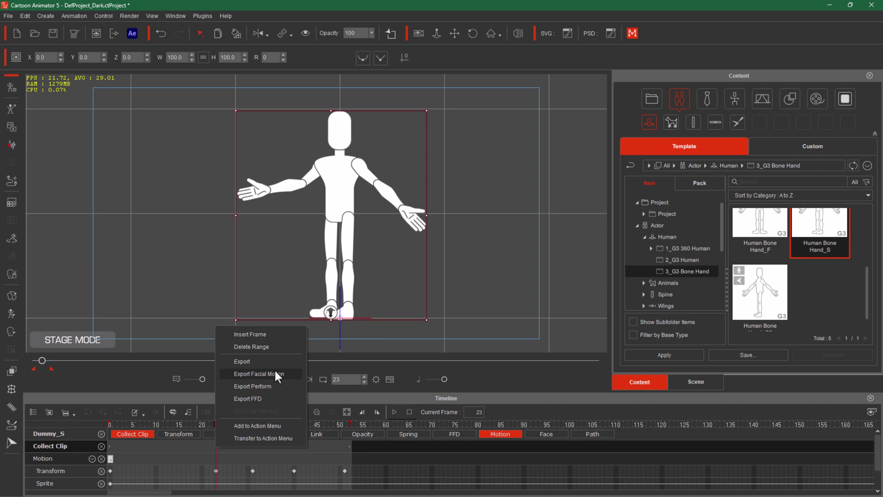
pyautogui.click(275, 426)
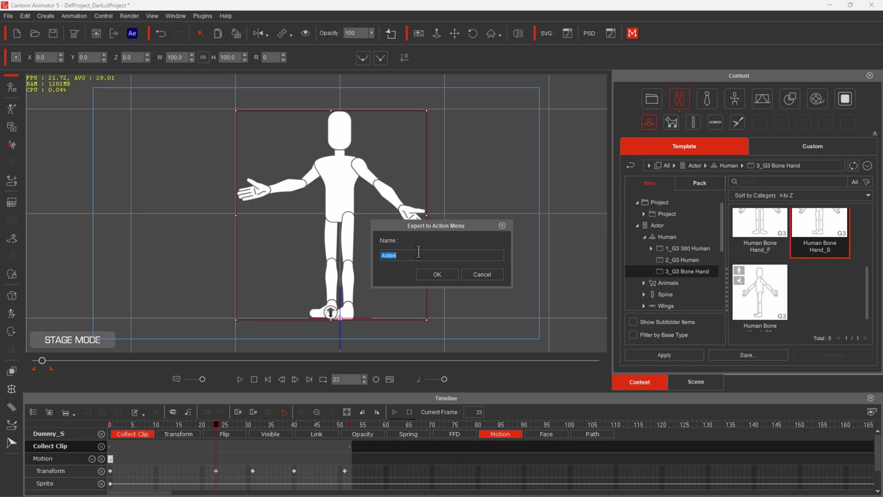
pyautogui.write('explain')
pyautogui.click(447, 276)
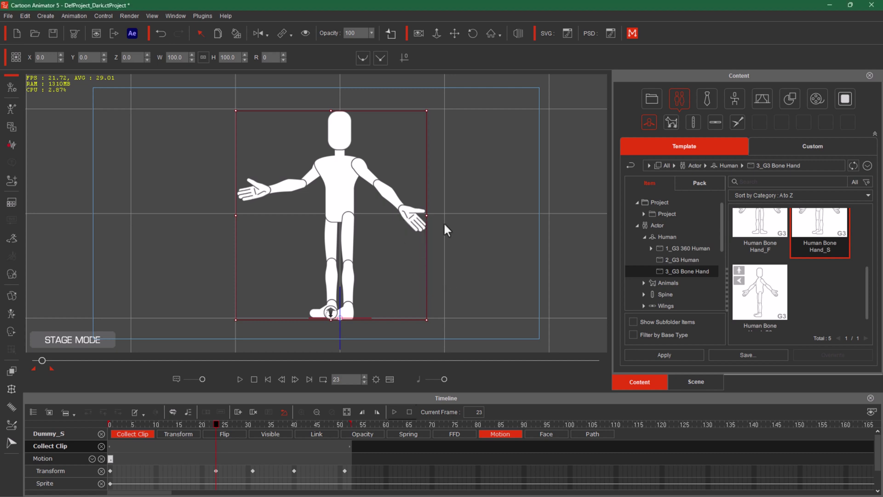
# Apply the 'explain' action from the actor's Action Menu, then dismiss the reopened context menu
pyautogui.click(328, 175)
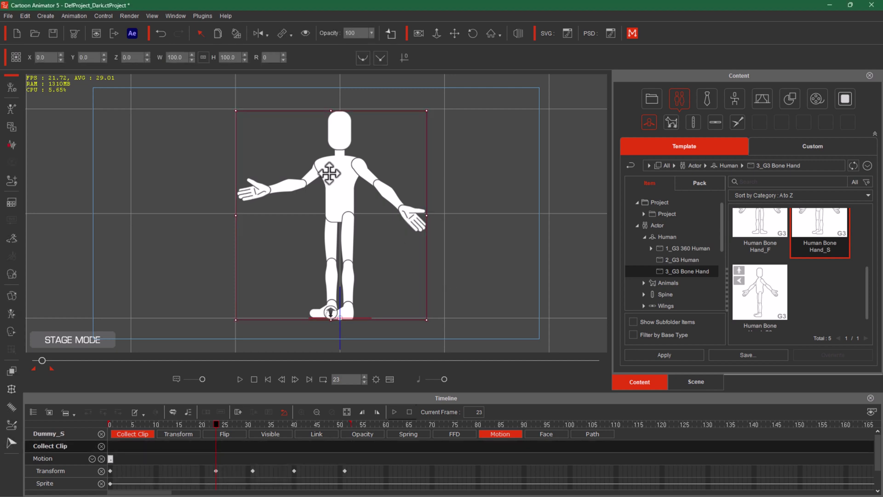
pyautogui.rightClick(330, 174)
pyautogui.moveTo(397, 183)
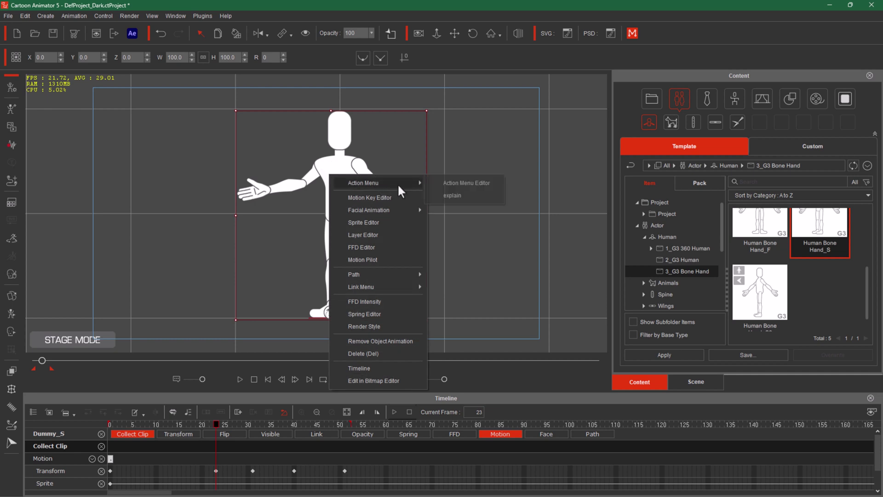
pyautogui.click(468, 198)
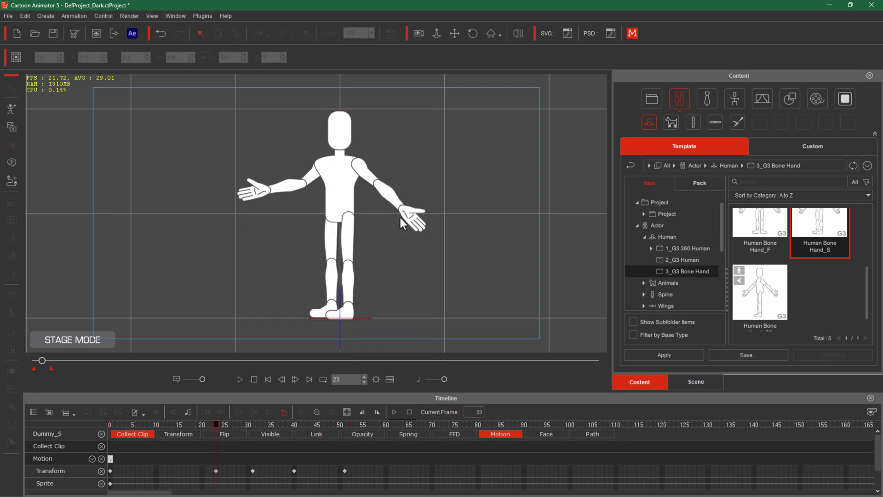
pyautogui.rightClick(340, 183)
pyautogui.press('Escape')
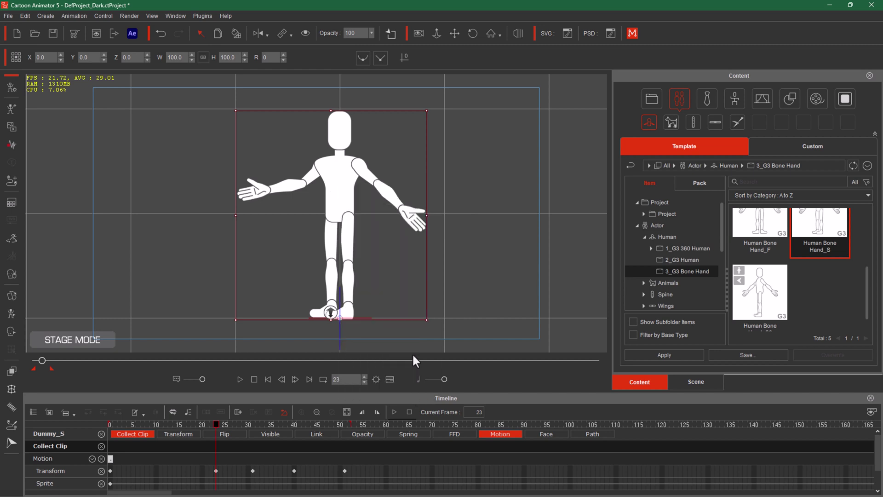
# Preview the animation from frame 0, then rewind it back to frame 0
pyautogui.moveTo(215, 424); pyautogui.dragTo(3, 456)
pyautogui.click(240, 379)
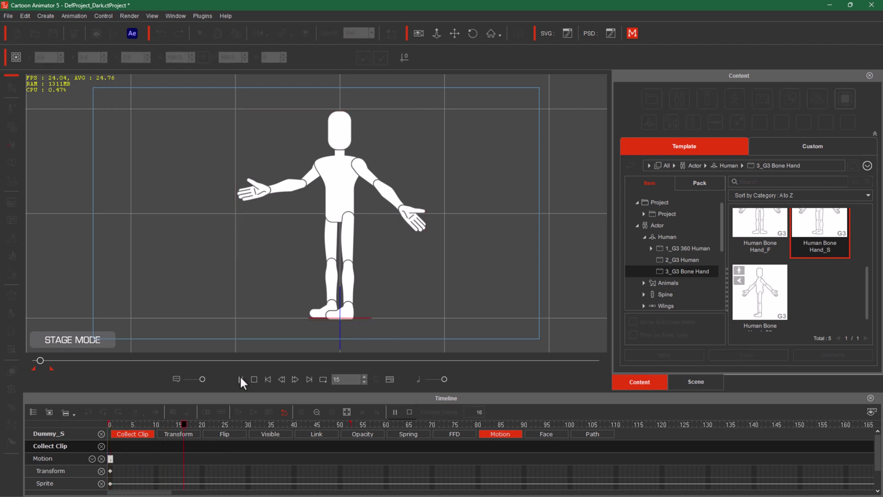
pyautogui.click(255, 380)
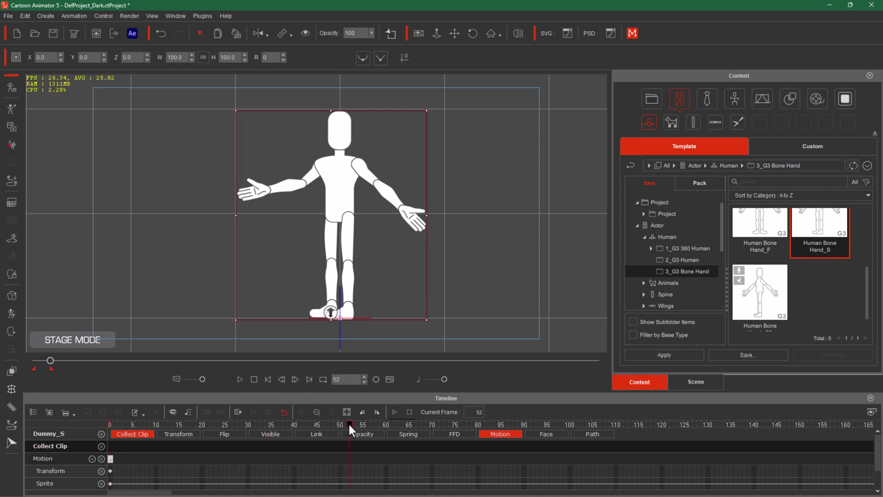
pyautogui.moveTo(349, 422); pyautogui.dragTo(4, 461)
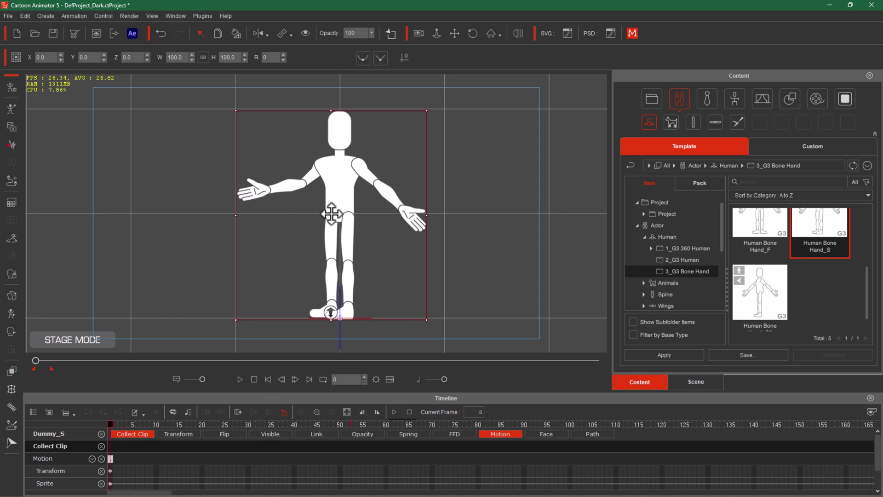
# Apply the explain action to the actor from its Action Menu
pyautogui.rightClick(338, 199)
pyautogui.moveTo(408, 200)
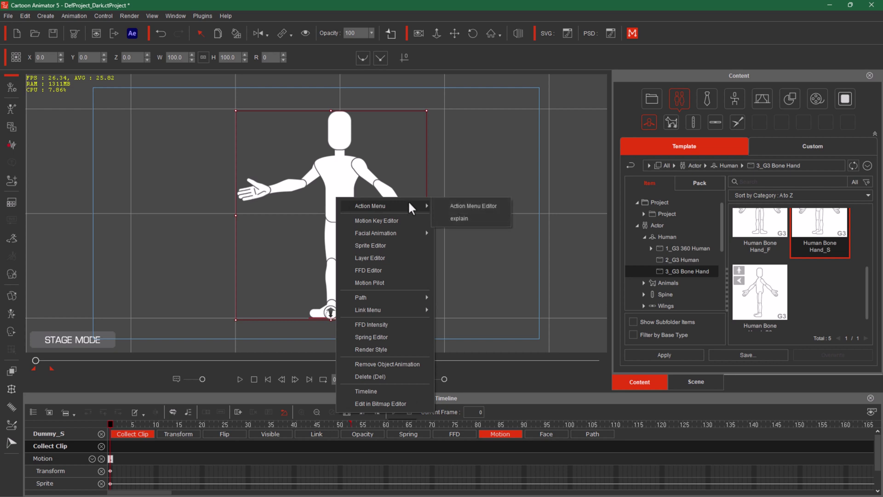
pyautogui.click(446, 215)
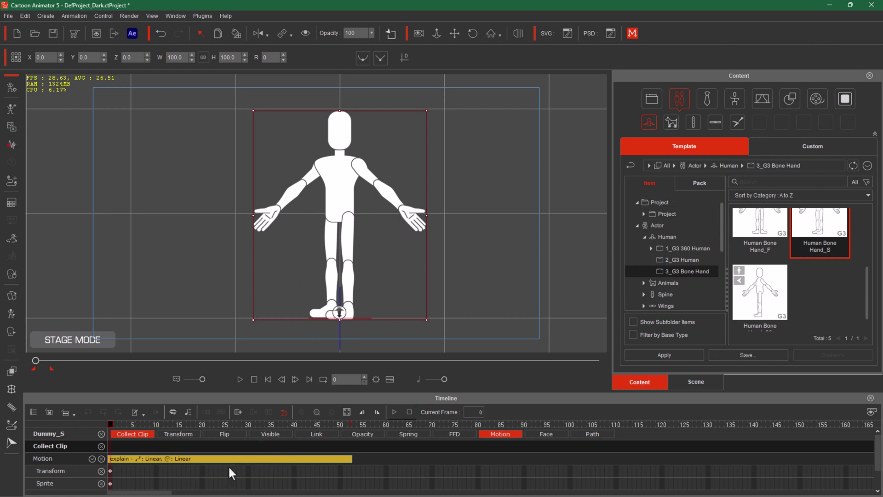
# Reapply the explain action to the actor from its Action Menu
pyautogui.rightClick(349, 234)
pyautogui.moveTo(429, 242)
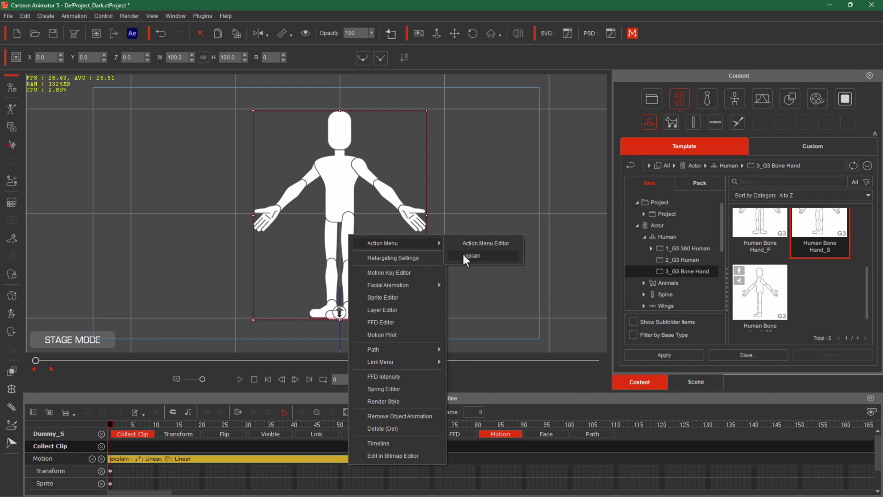
pyautogui.click(112, 424)
pyautogui.press('space')
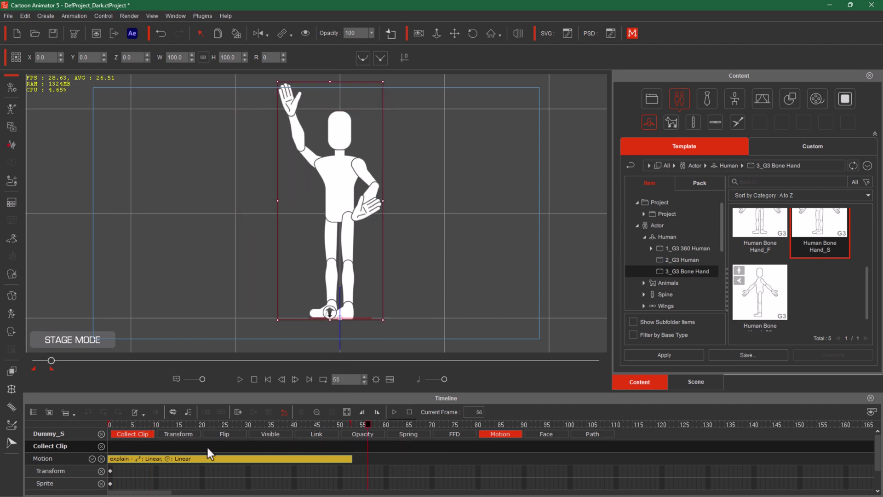
# Select the actor's Motion track at frame 16 to inspect the explain clip
pyautogui.click(184, 458)
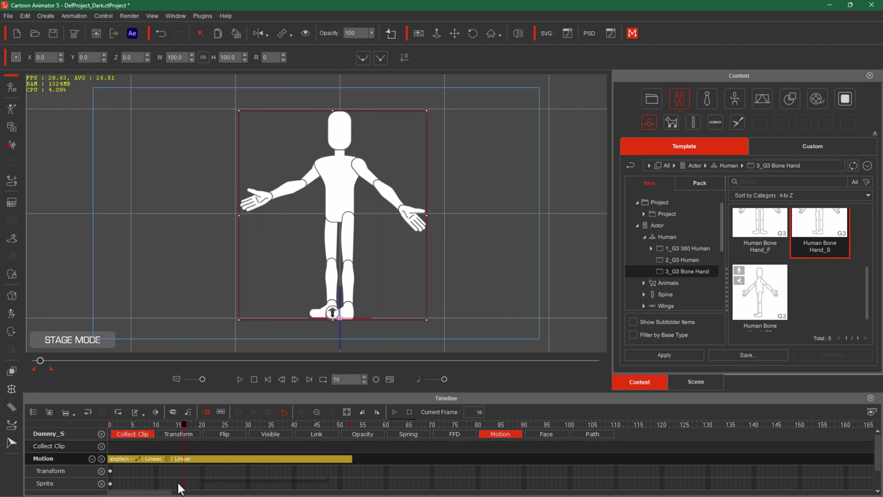
pyautogui.scroll(-1, 161, 465)
pyautogui.scroll(1, 181, 482)
pyautogui.scroll(-1, 277, 449)
pyautogui.scroll(1, 266, 471)
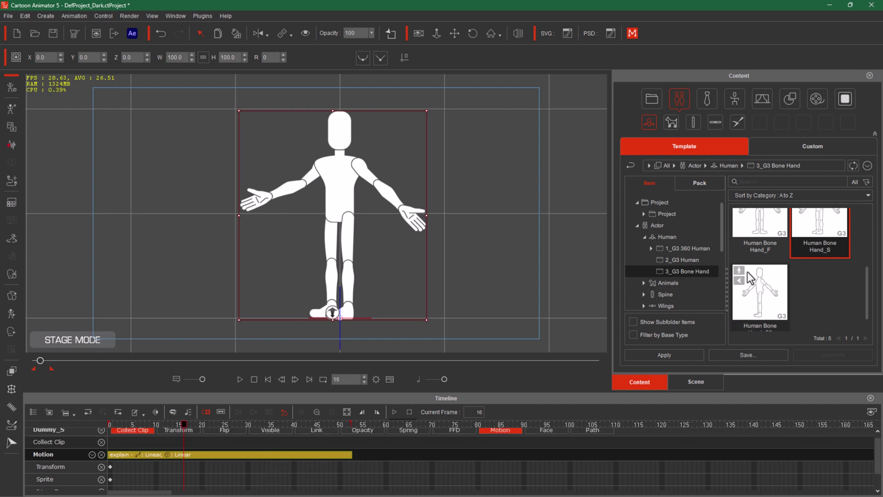
# At frame 25, browse the Custom content library to Animation > Perform
pyautogui.click(224, 454)
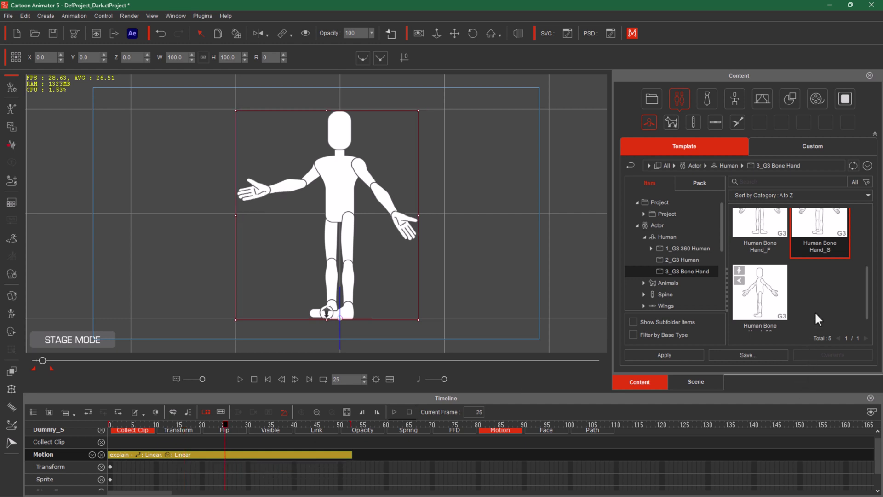
pyautogui.click(793, 140)
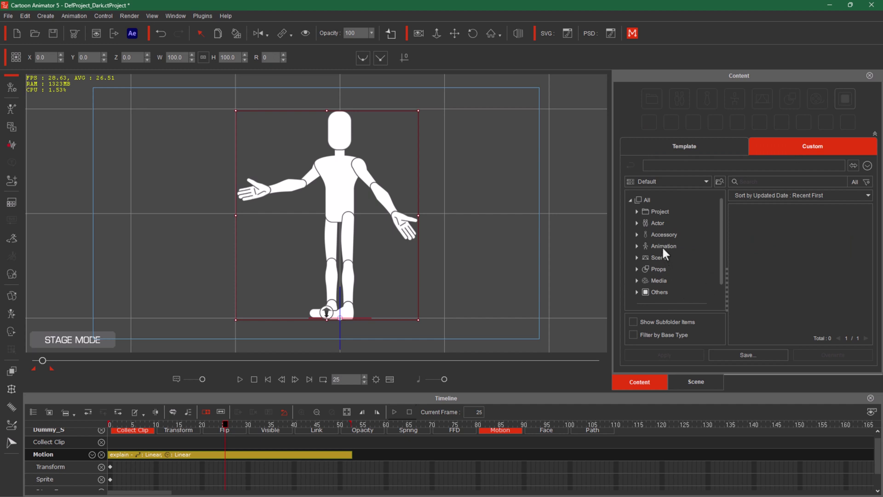
pyautogui.click(761, 354)
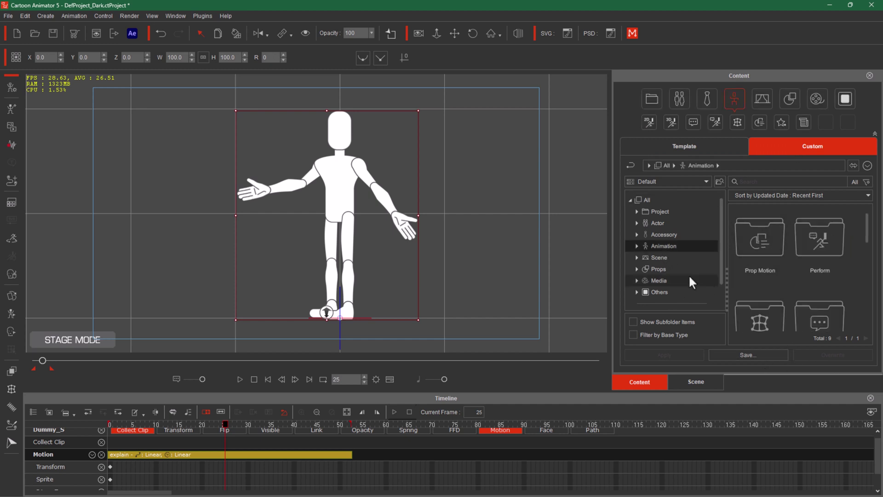
pyautogui.click(637, 246)
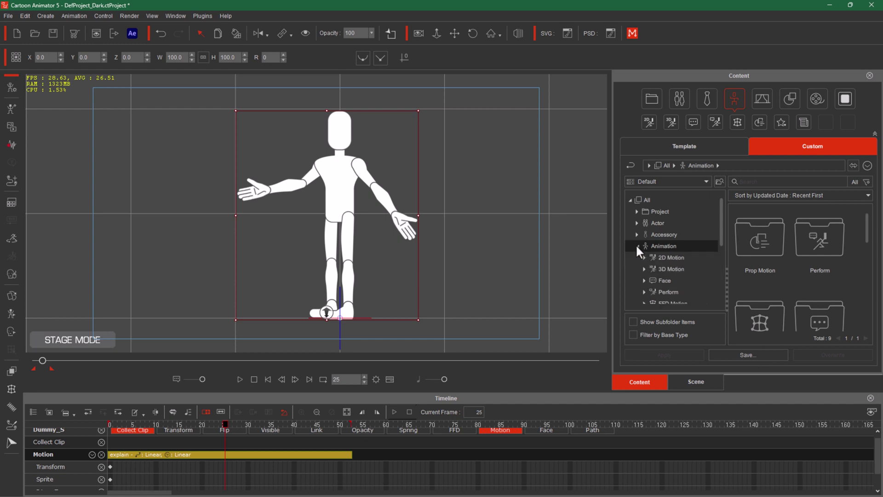
pyautogui.click(672, 291)
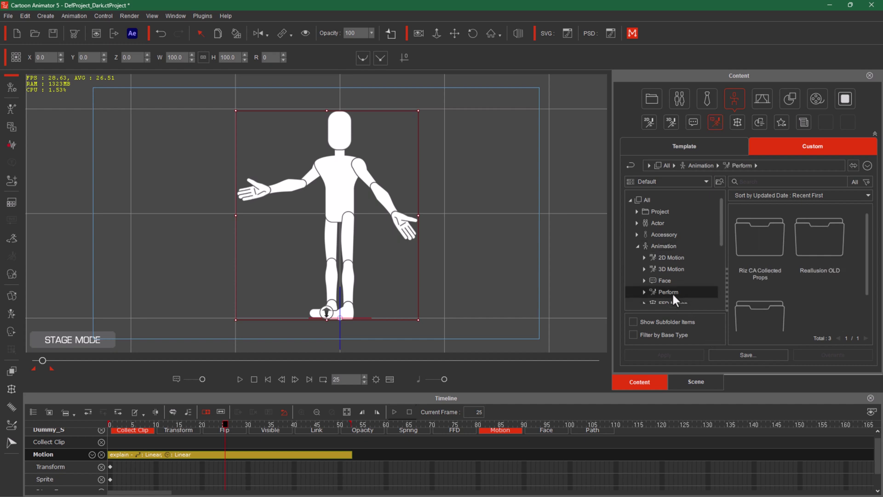
pyautogui.scroll(-1, 801, 286)
pyautogui.scroll(-1, 812, 300)
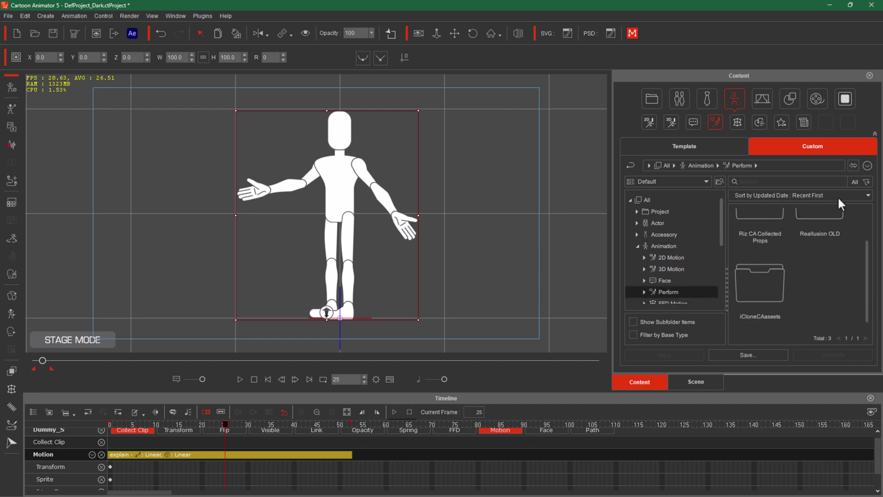
pyautogui.click(753, 352)
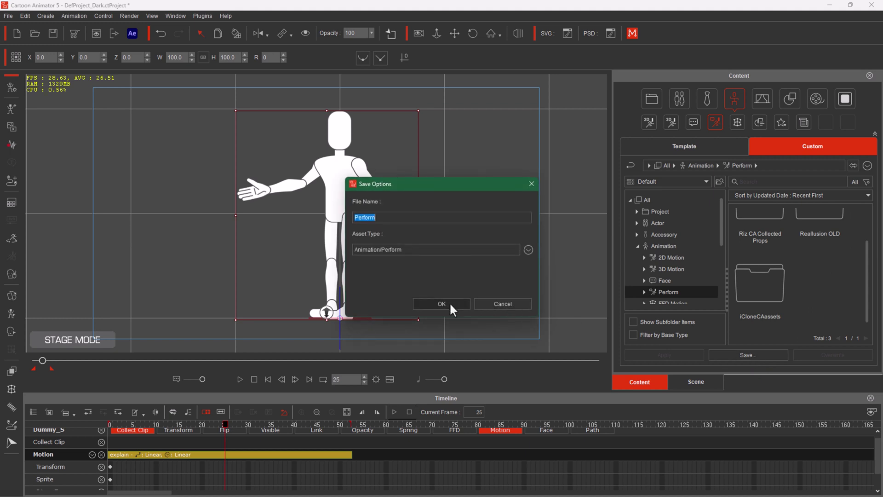
pyautogui.click(389, 217)
pyautogui.click(518, 306)
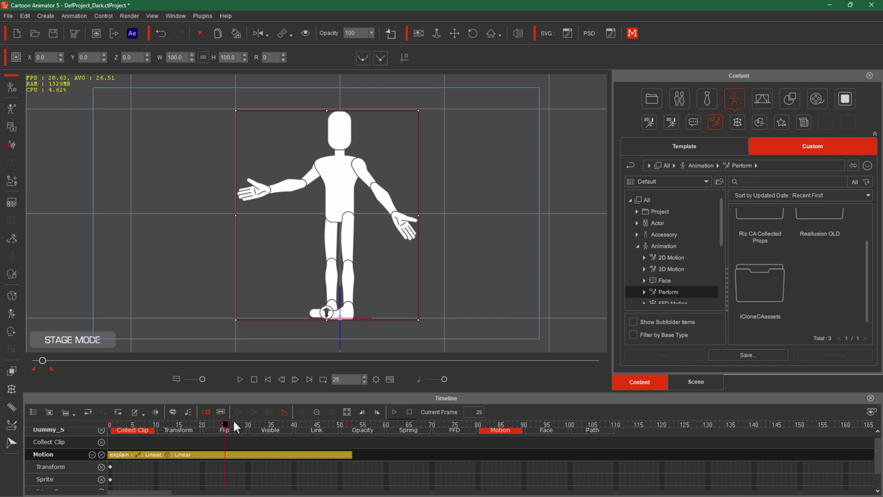
# Drag the playhead back to frame 0, returning the bone-hand actor to its arms-out pose
pyautogui.moveTo(225, 424); pyautogui.dragTo(74, 434)
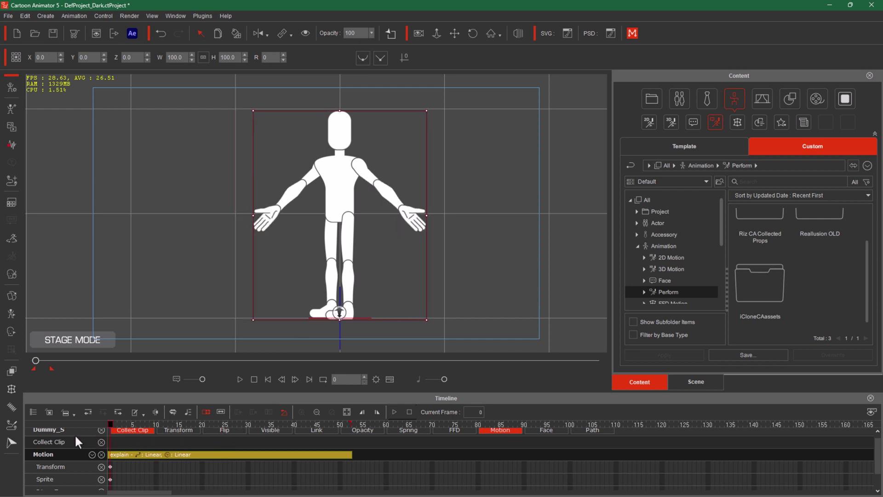